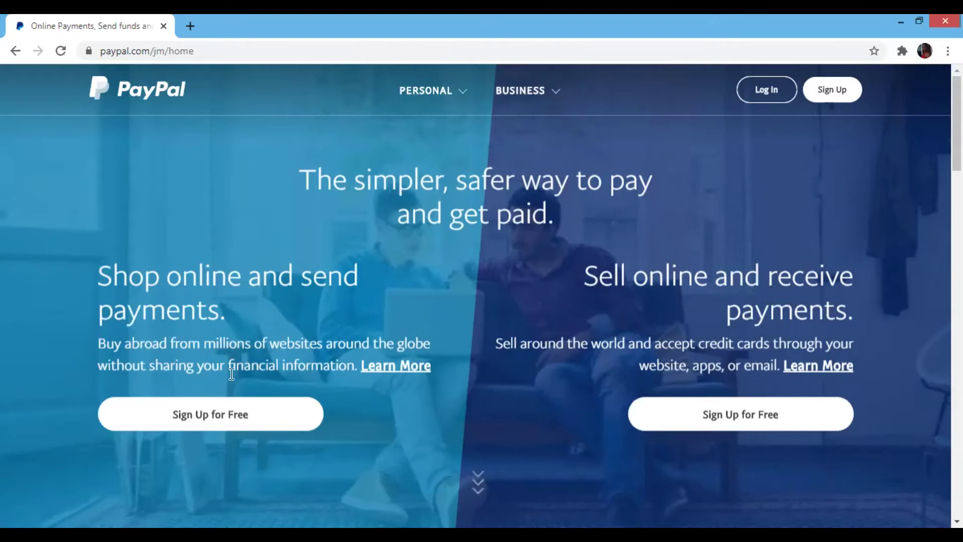
- Begin a free sign-up, keep the default country, and submit the mobile number
click(236, 416)
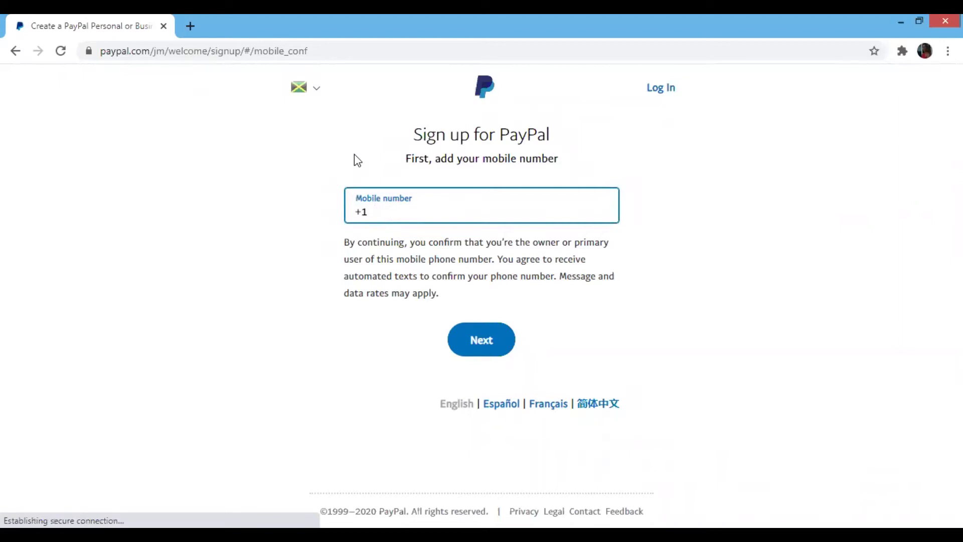
click(313, 97)
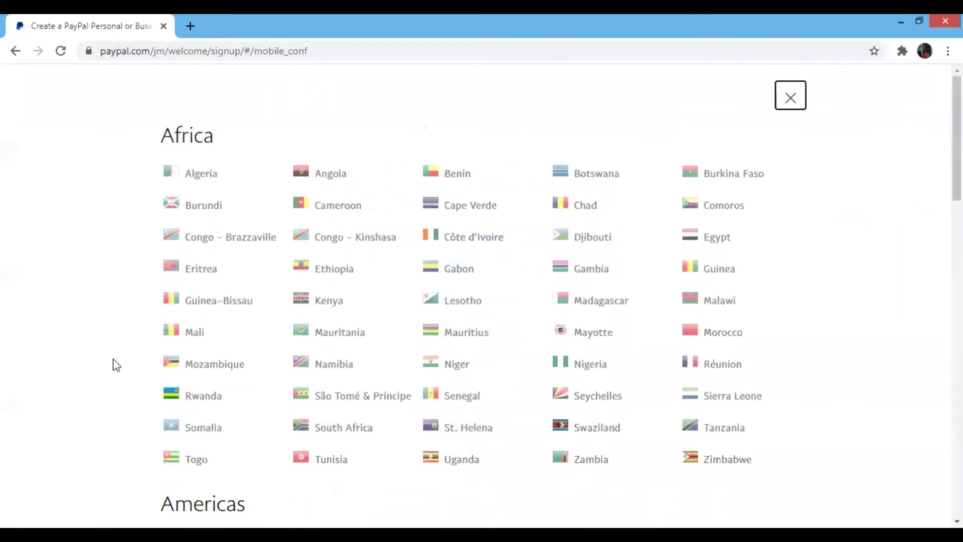
click(791, 99)
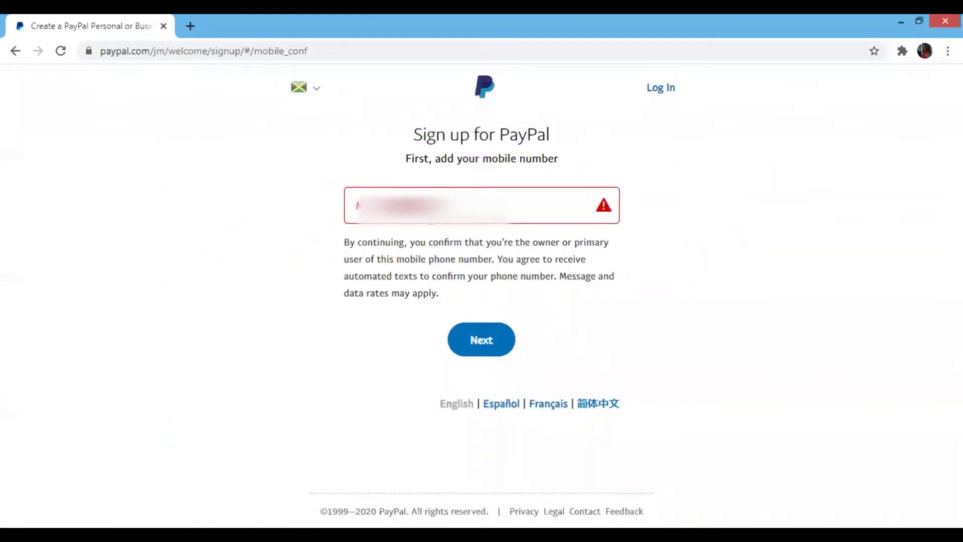
click(431, 213)
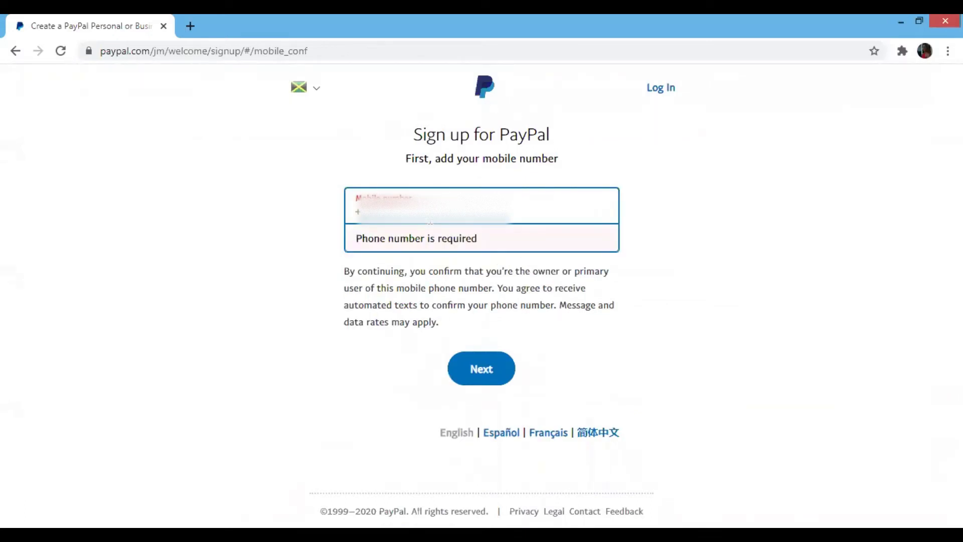
text(8765555)
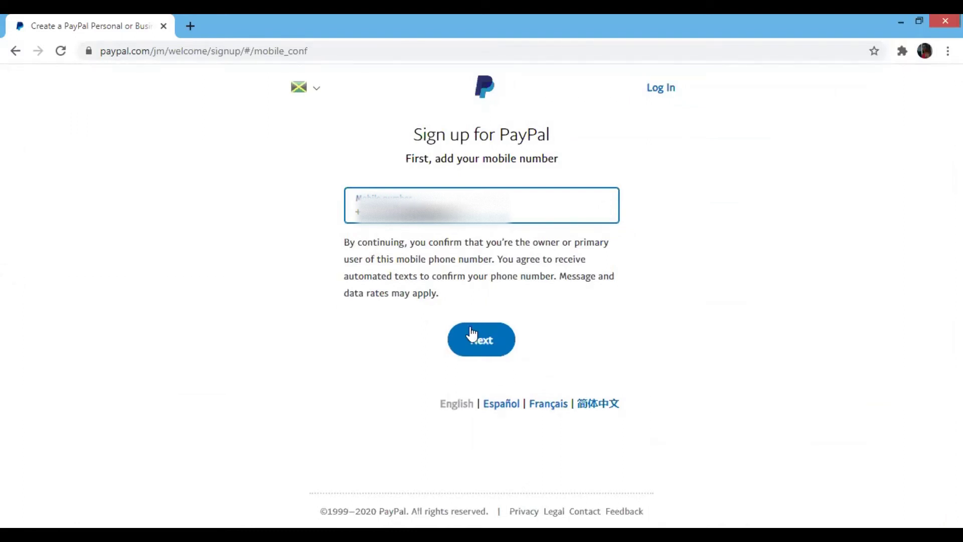
click(471, 333)
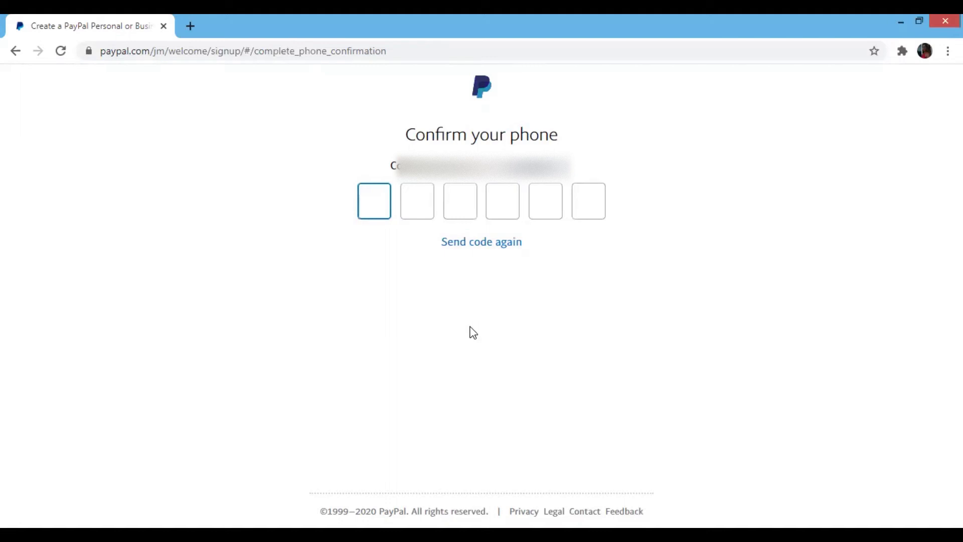
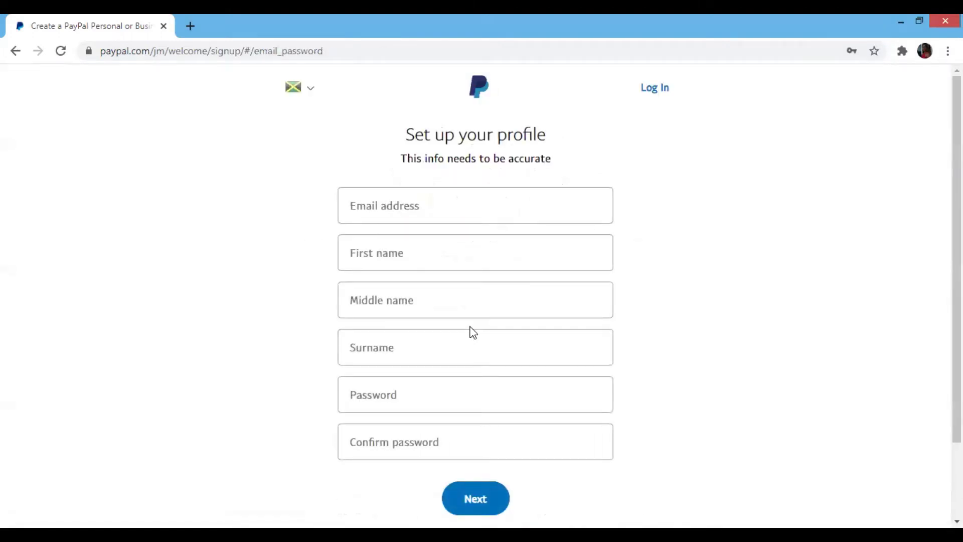
- Enter the email address, first name, corrected middle name and surname on the profile form
click(436, 222)
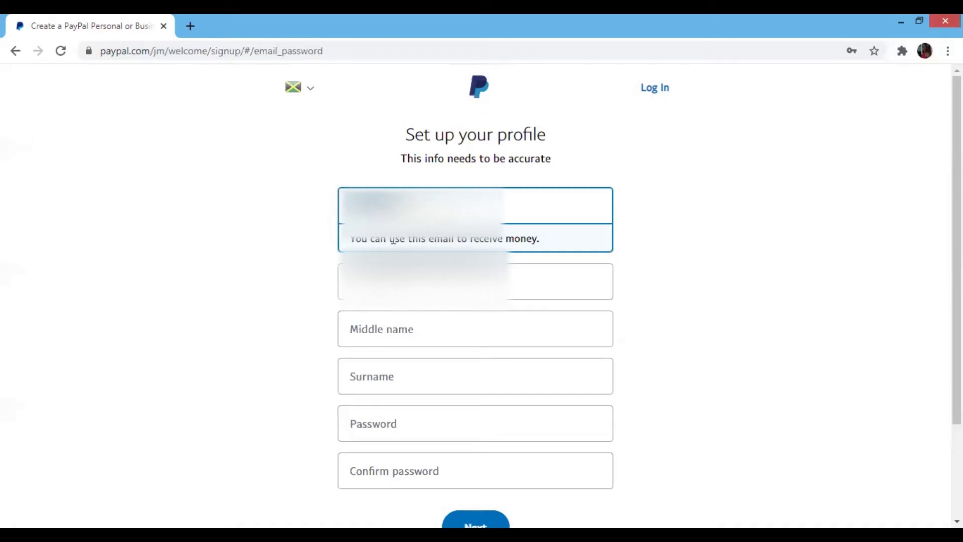
click(397, 282)
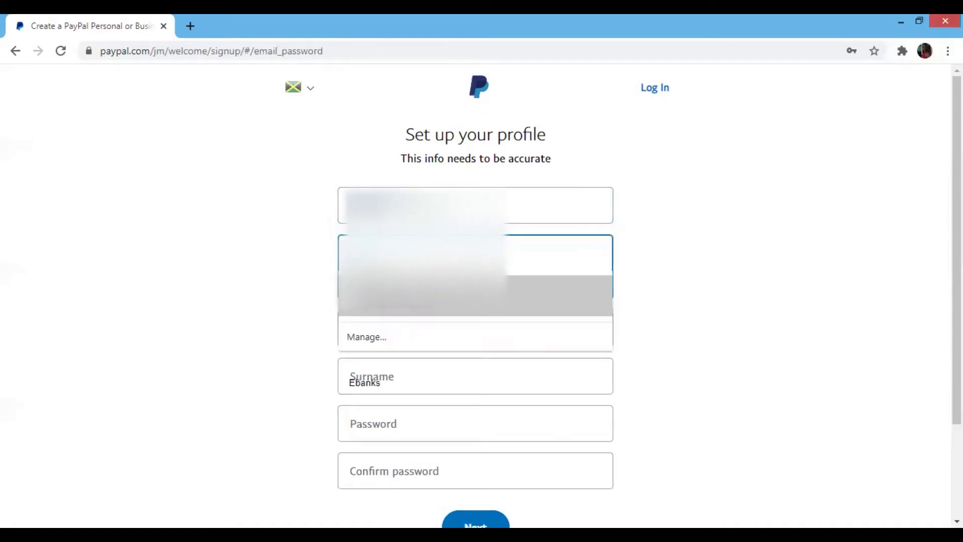
key(Escape)
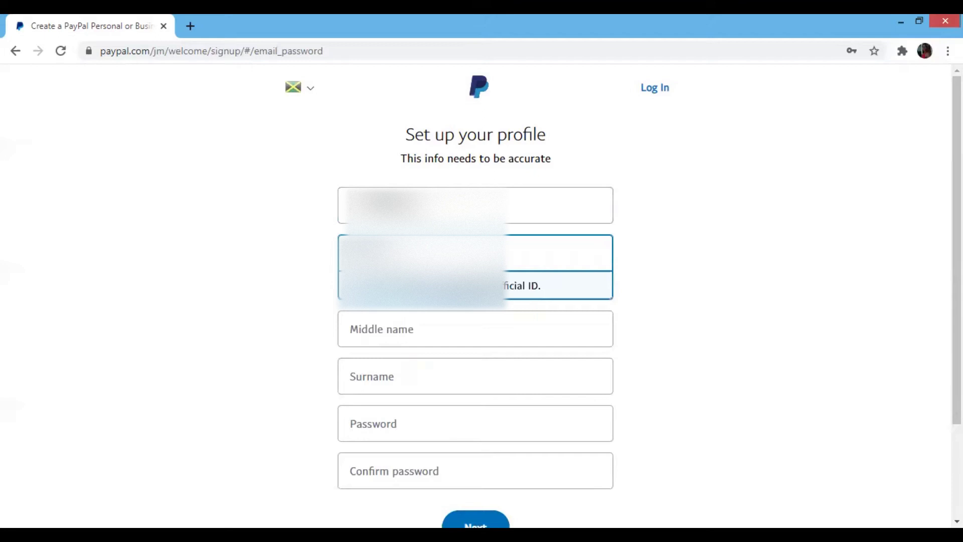
click(393, 327)
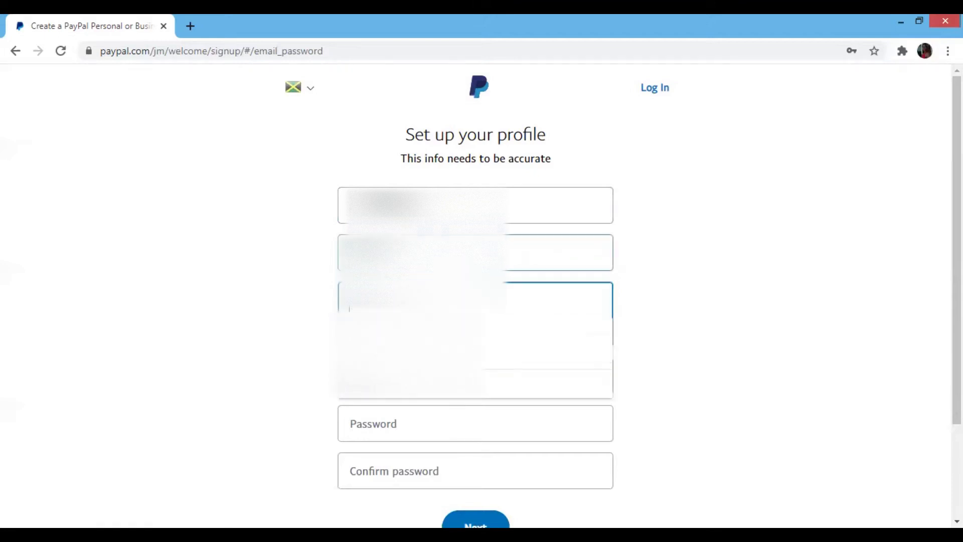
text(el)
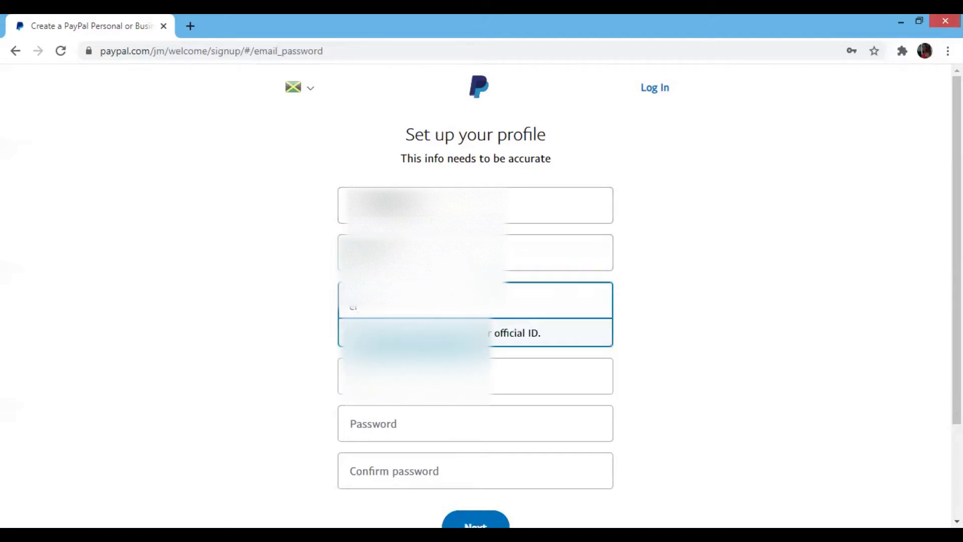
key(BackSpace)
text(Zora)
click(374, 376)
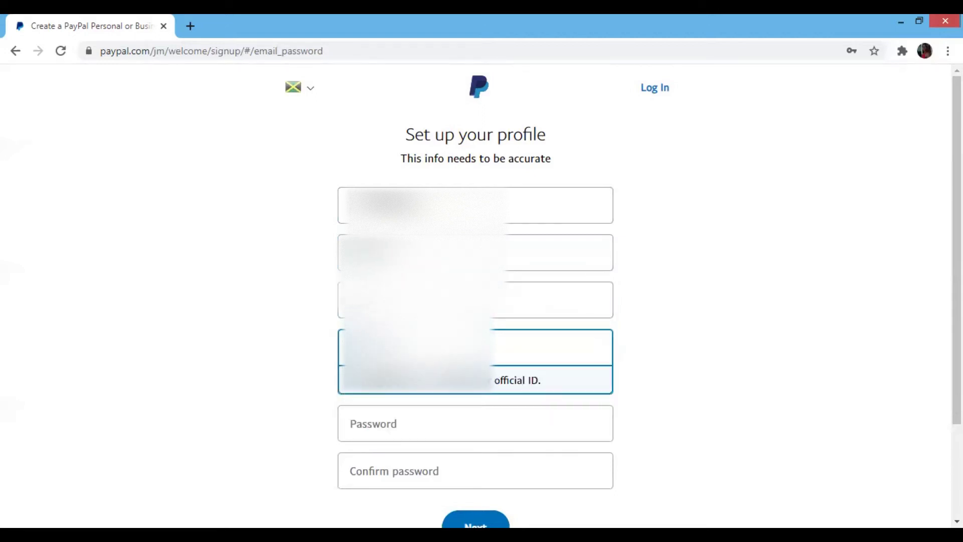
click(403, 434)
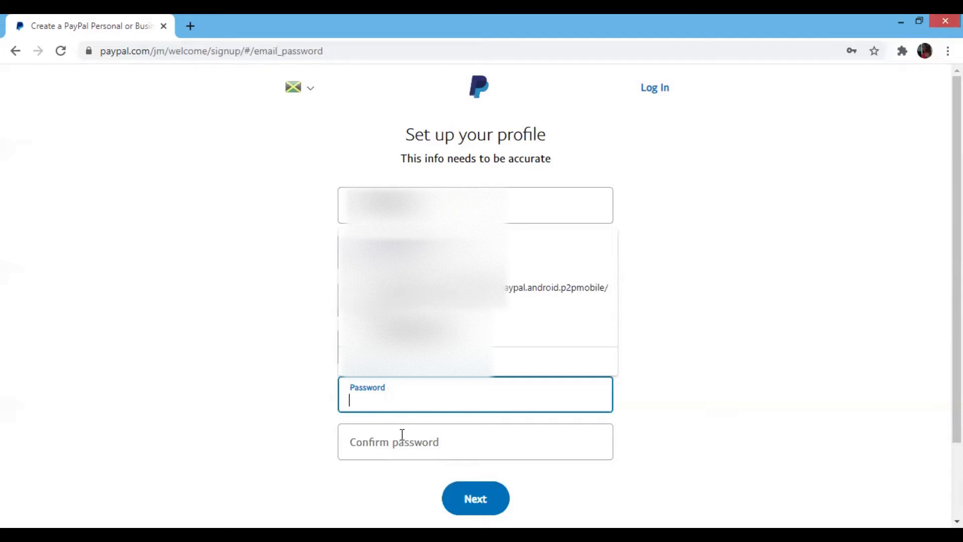
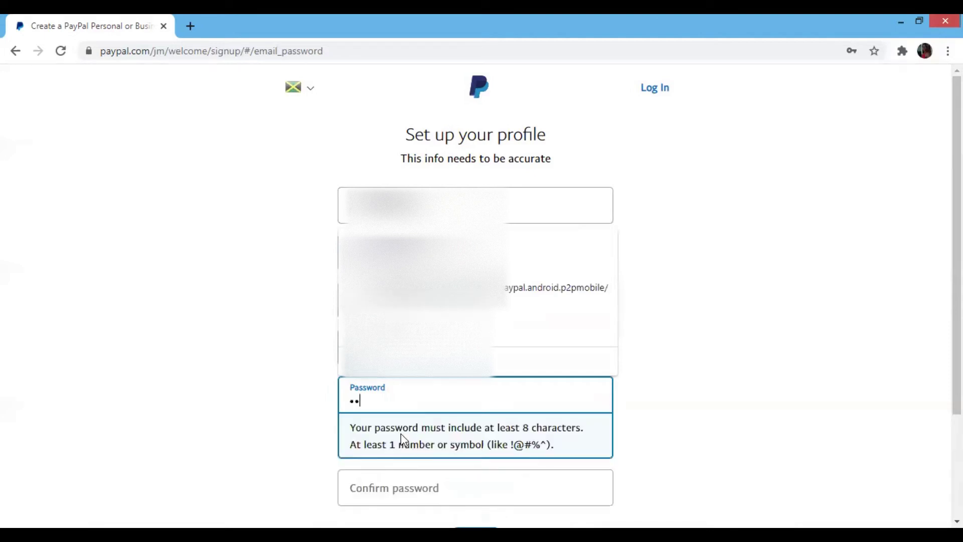
- Enter the same password in Password and Confirm password, then submit the profile
key(BackSpace)
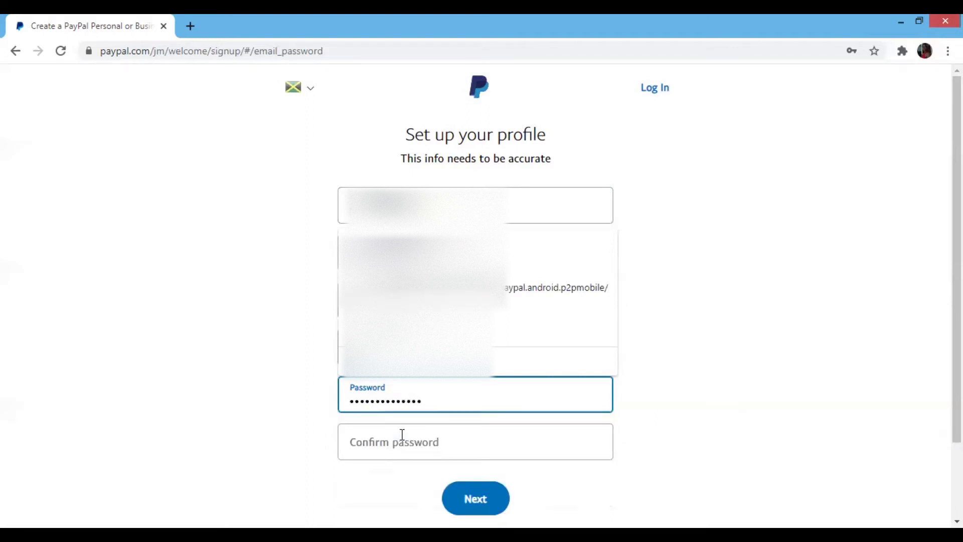
click(401, 434)
text(a)
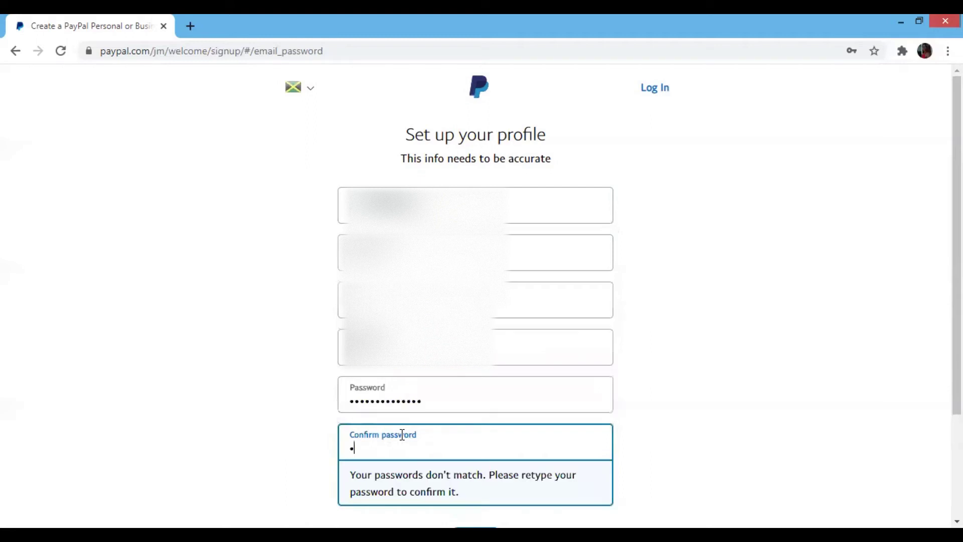
text(aaaaaaaaaaaaa)
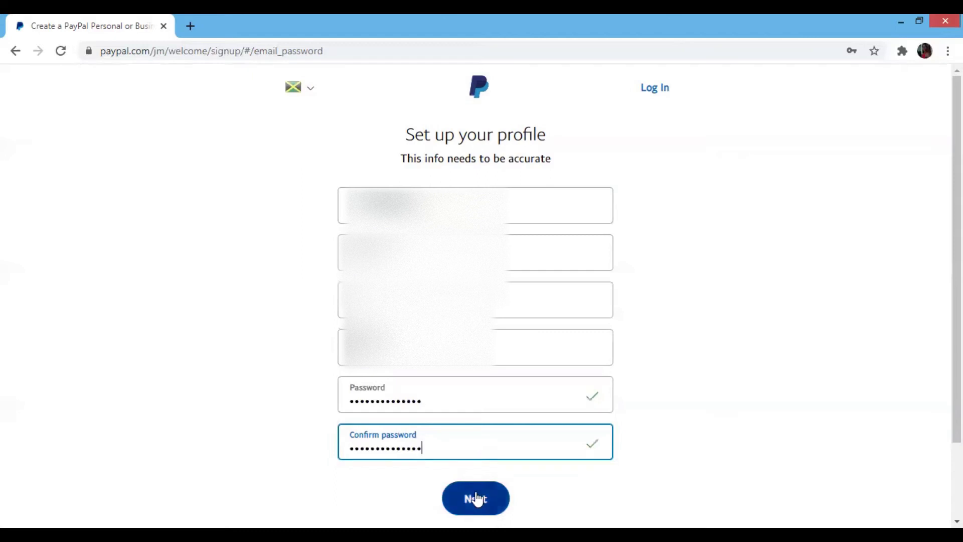
click(477, 498)
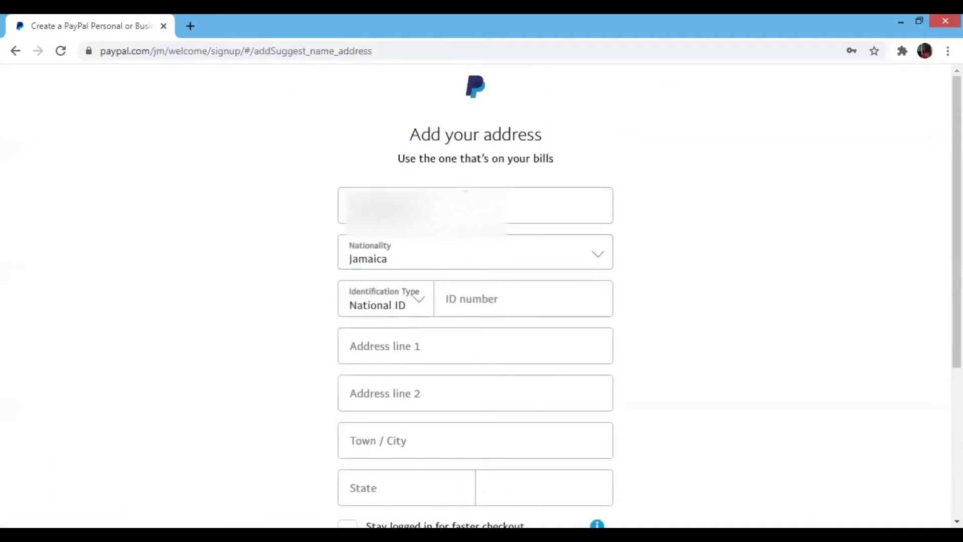
- Enter 10/12/1990 as the date of birth on the address form
click(453, 215)
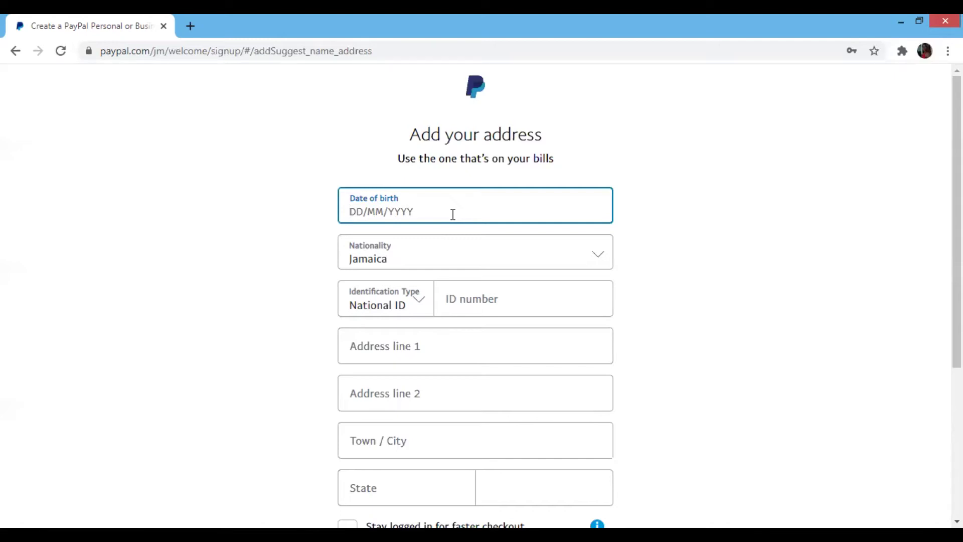
text(10/12/1990)
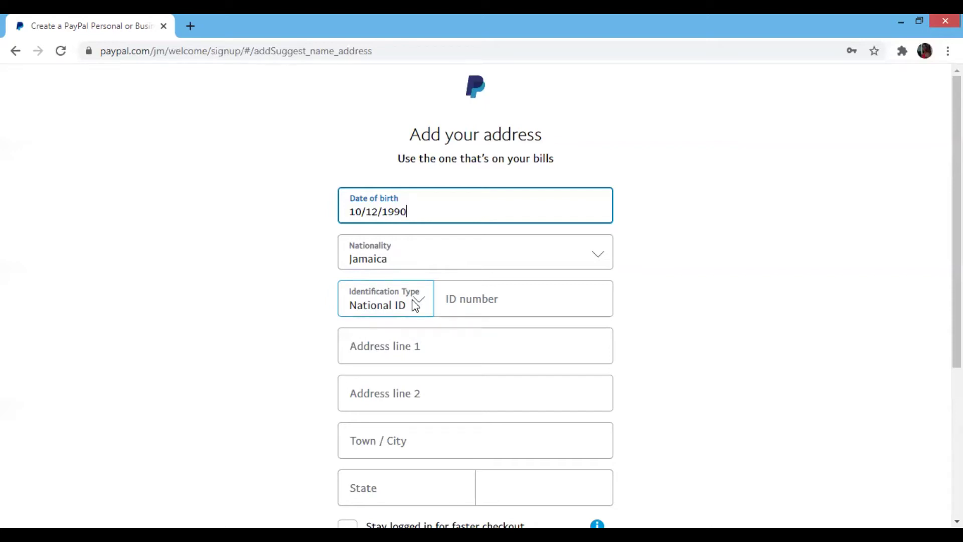
- Set Identification Type to Passport number and enter the passport number, fixing a typo
click(414, 305)
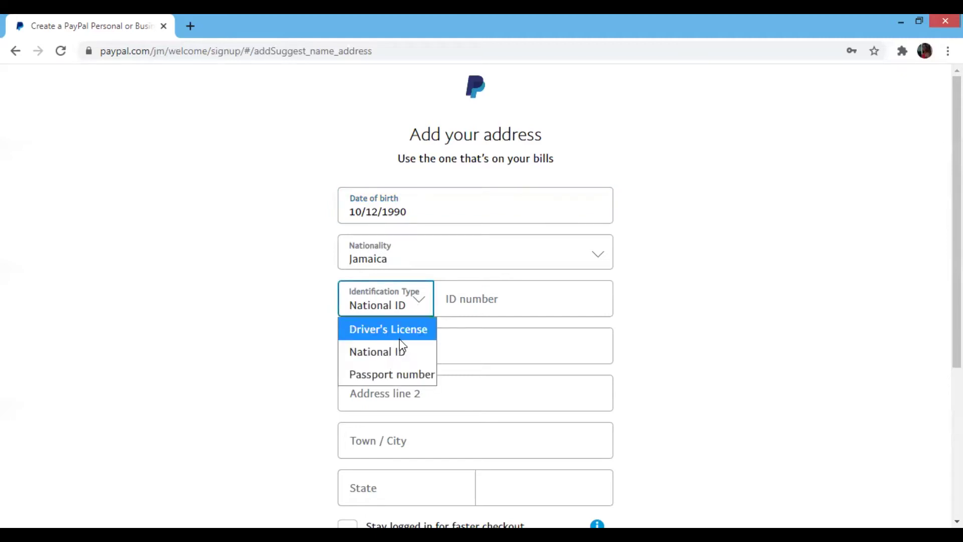
click(401, 374)
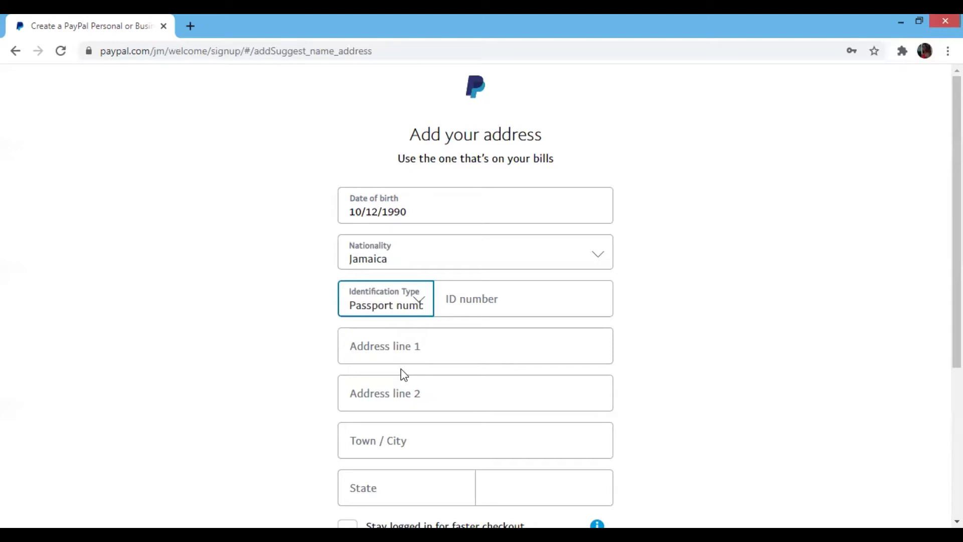
click(474, 304)
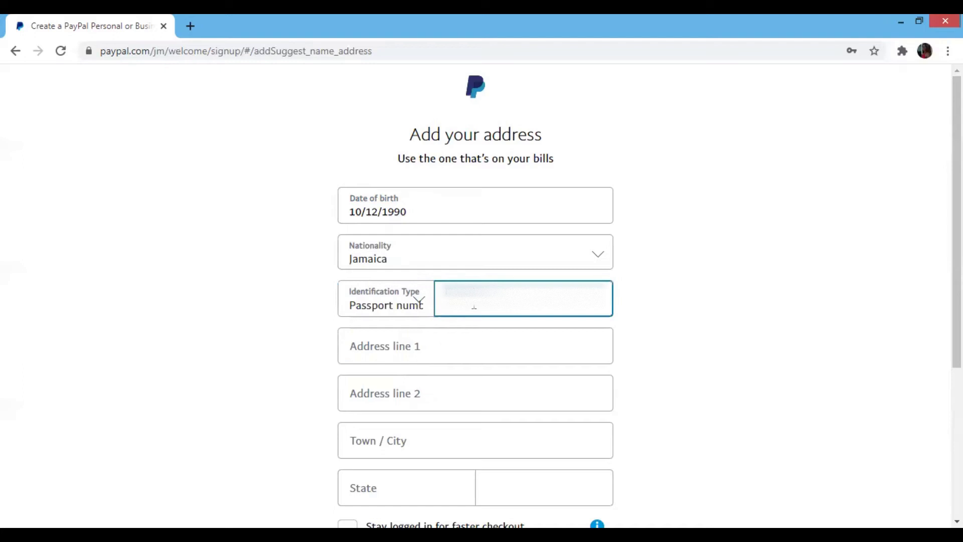
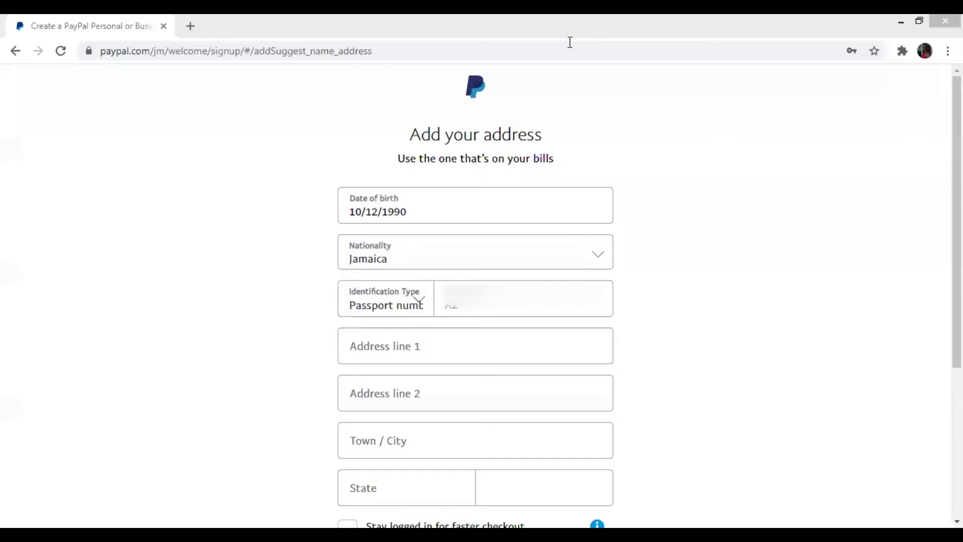
click(476, 308)
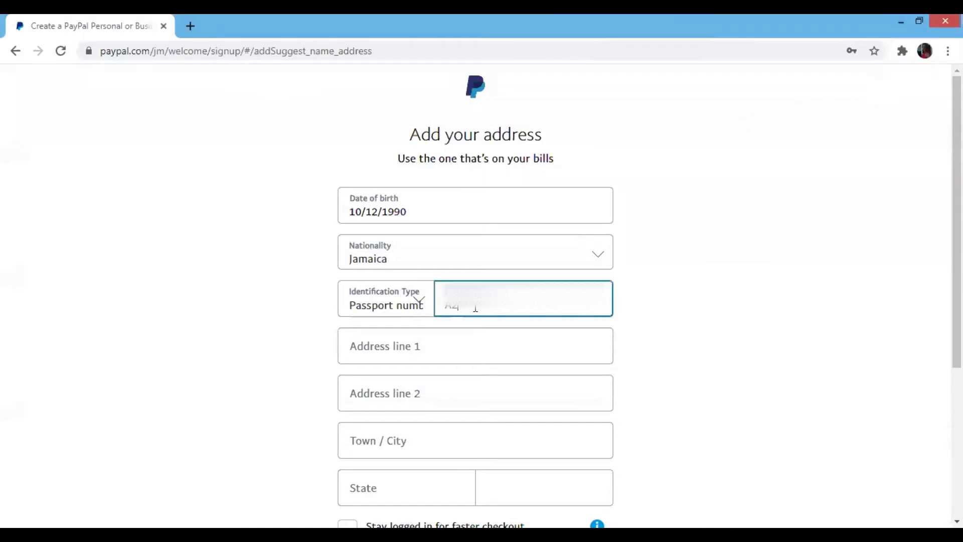
key(BackSpace)
- Fill the address lines from the browser's suggested address, setting the parish to St. Andrew
click(458, 339)
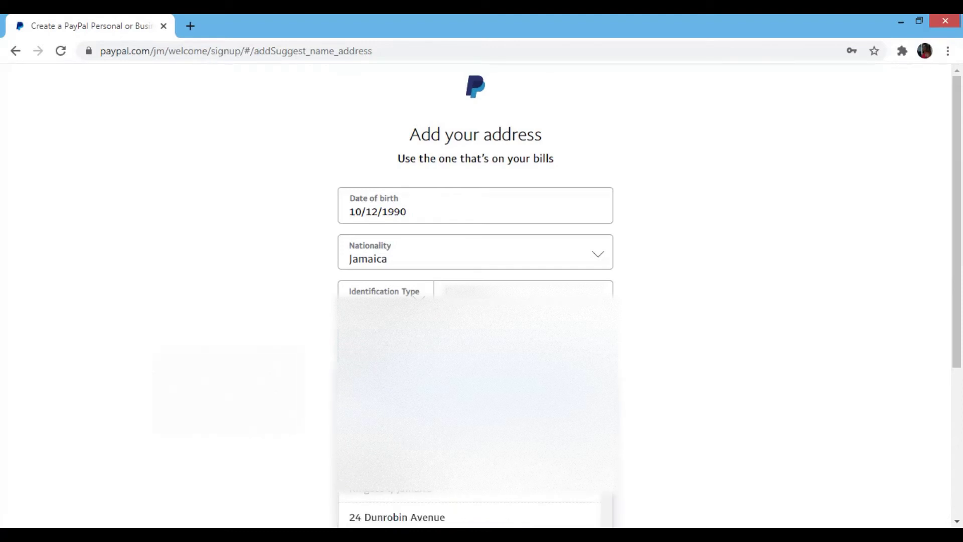
click(397, 517)
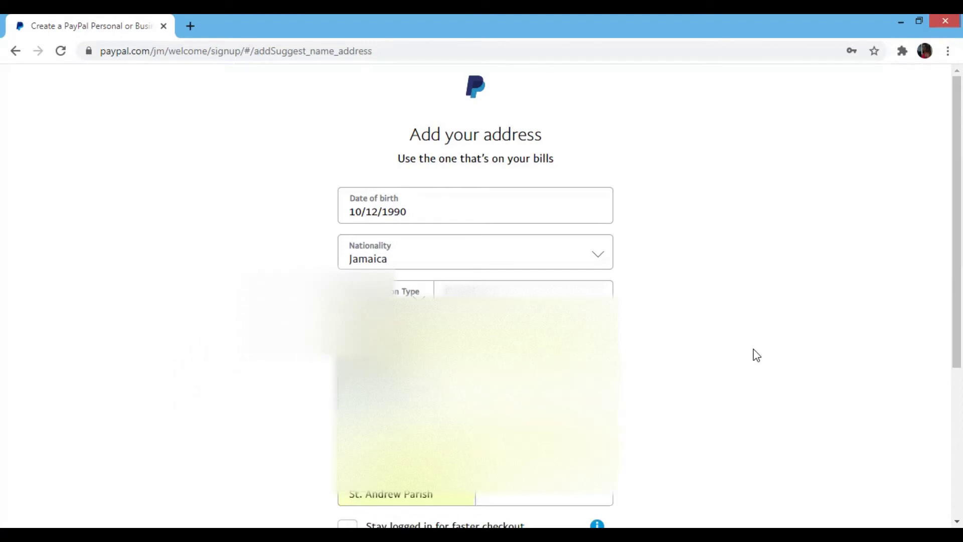
scroll(476, 301, down, 2)
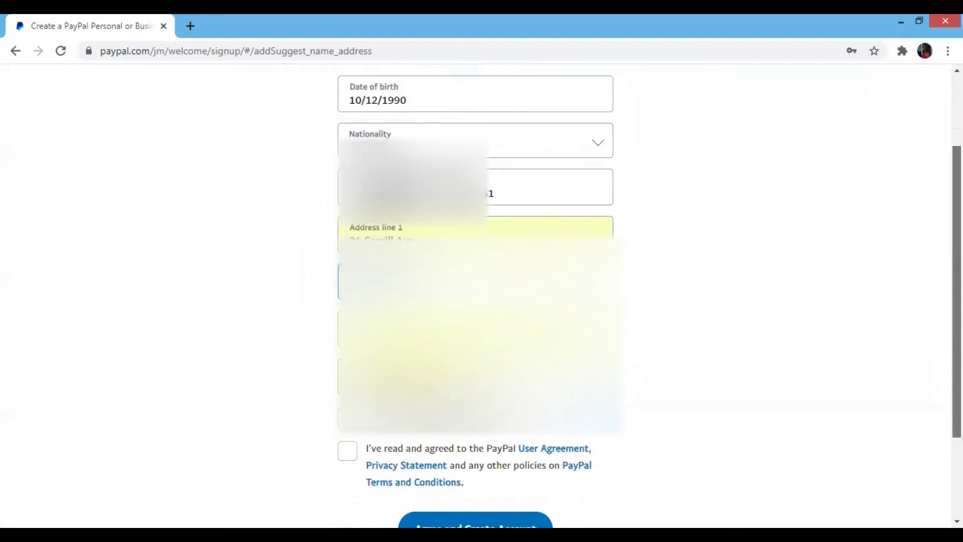
scroll(475, 301, down, 2)
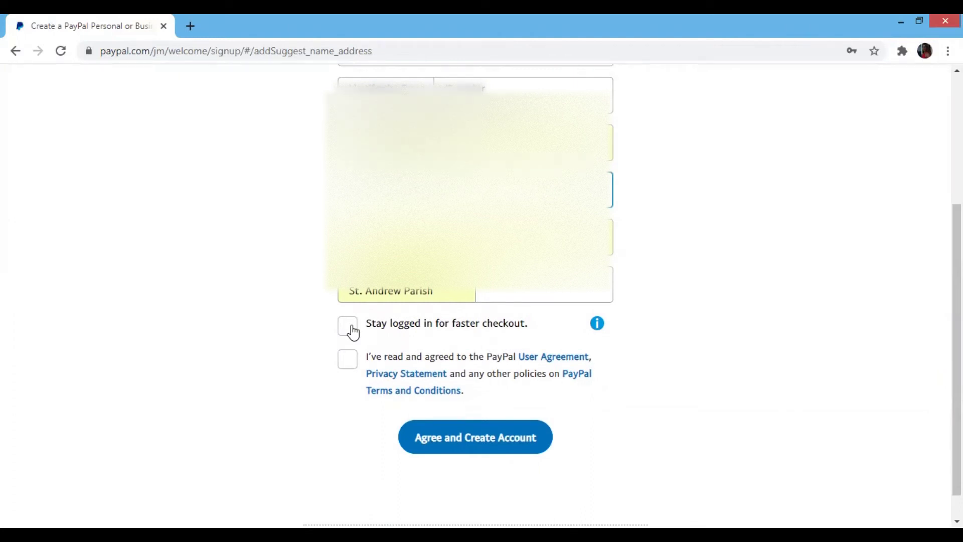
- Tick 'Stay logged in for faster checkout' and the user agreement, then choose Agree and Create Account
click(351, 329)
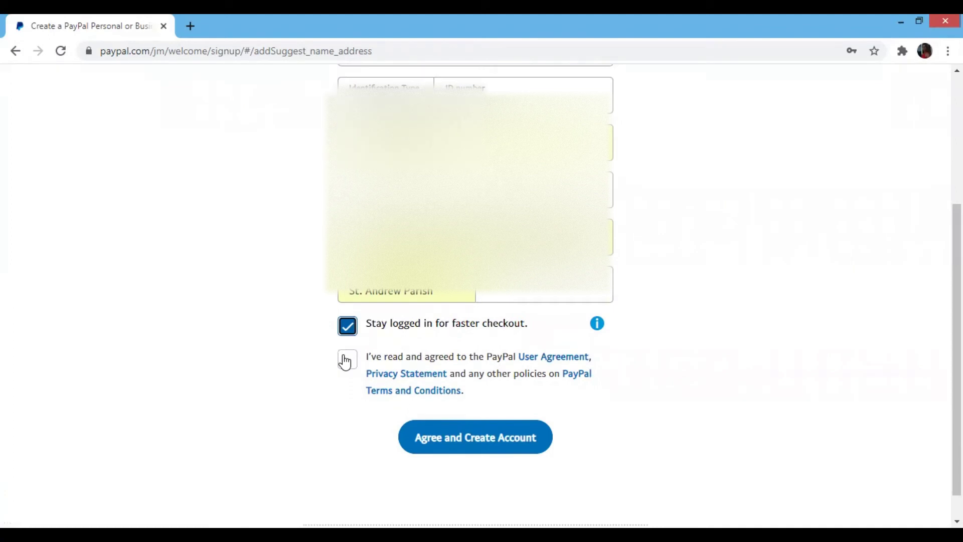
click(346, 360)
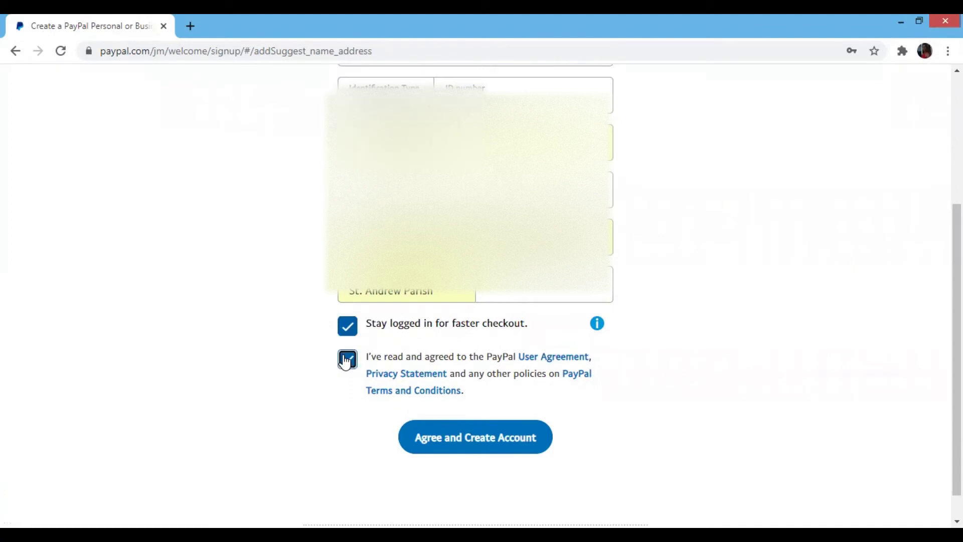
click(437, 441)
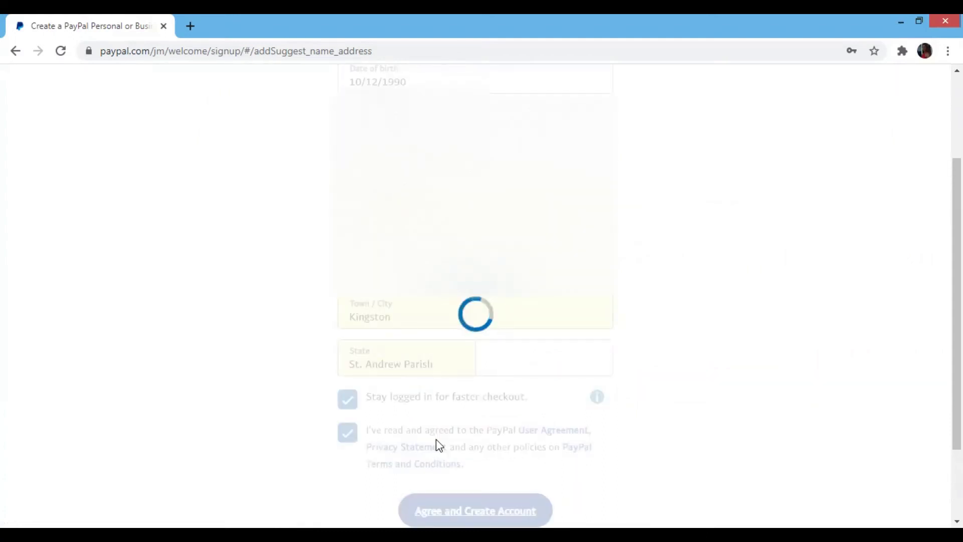
- Choose Try It Now under Shop and Receive Payments on the Almost Done page
click(436, 443)
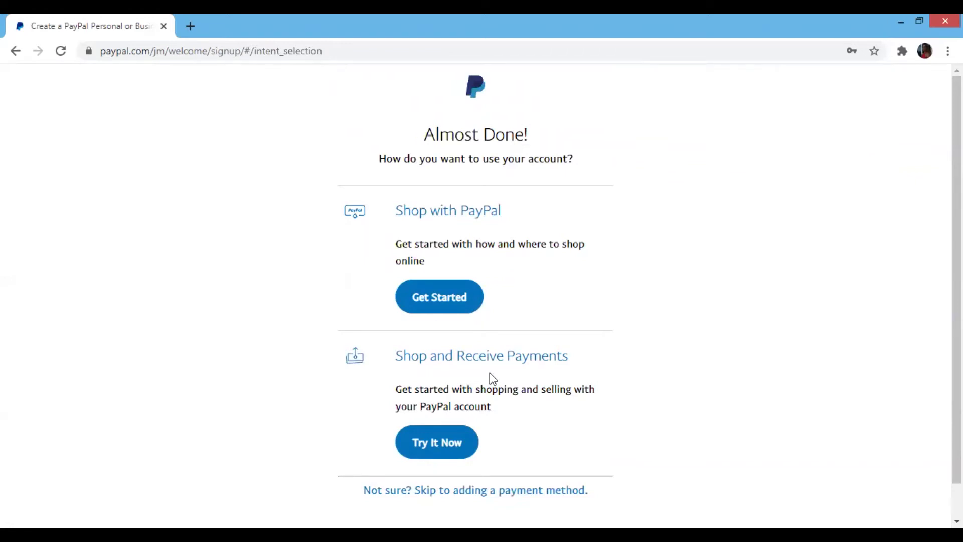
click(428, 450)
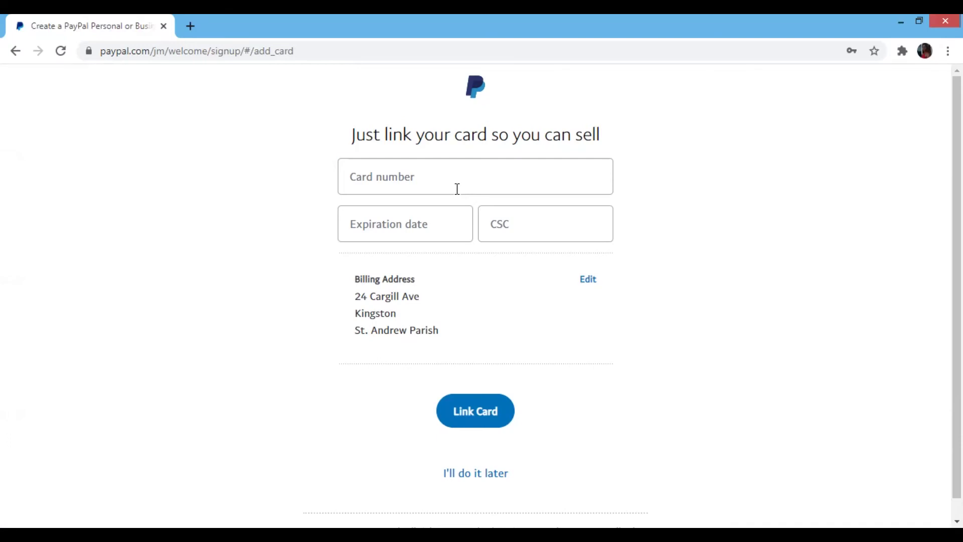
- Leave the card details empty and choose "I'll do it later" to skip card linking
click(457, 188)
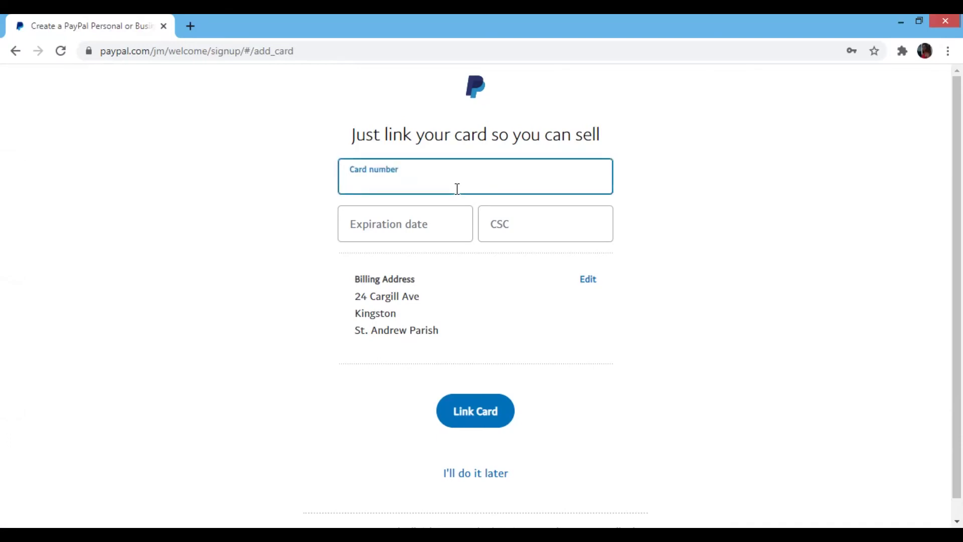
click(419, 229)
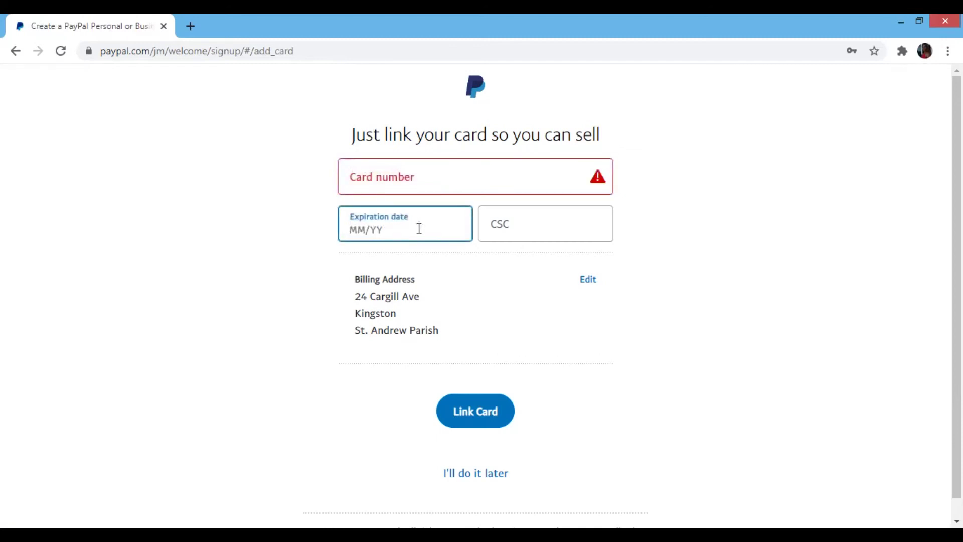
click(530, 230)
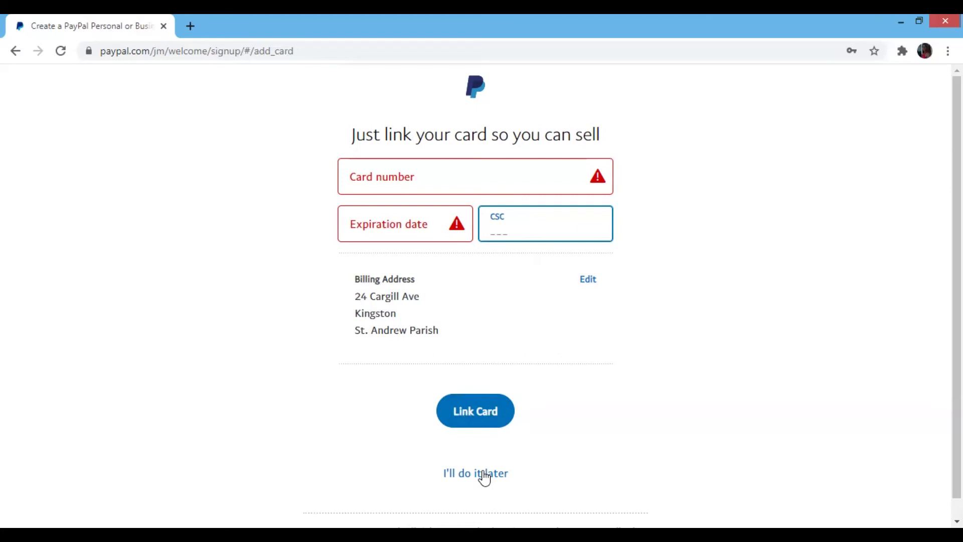
click(485, 474)
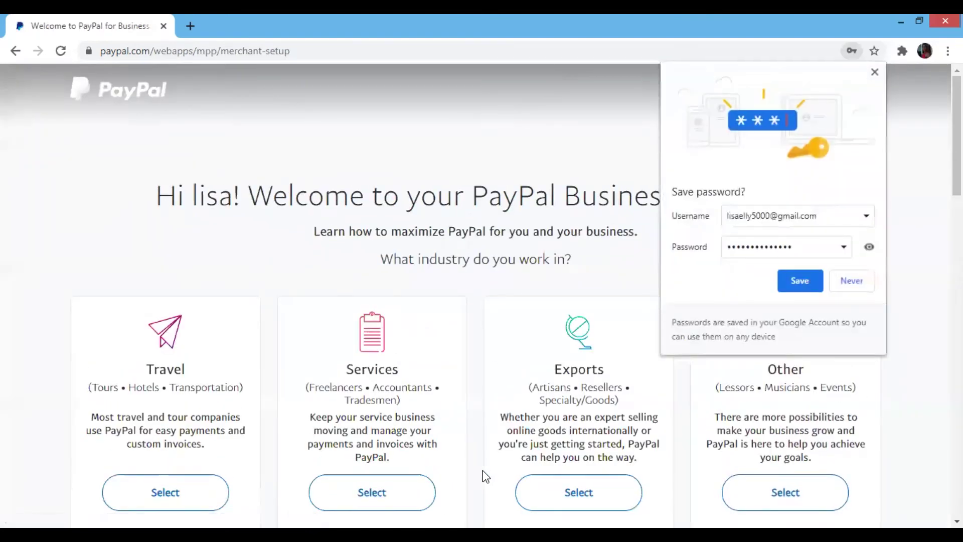
- Dismiss the save-password prompt and select an industry to reach the $0.00 Summary dashboard
click(874, 73)
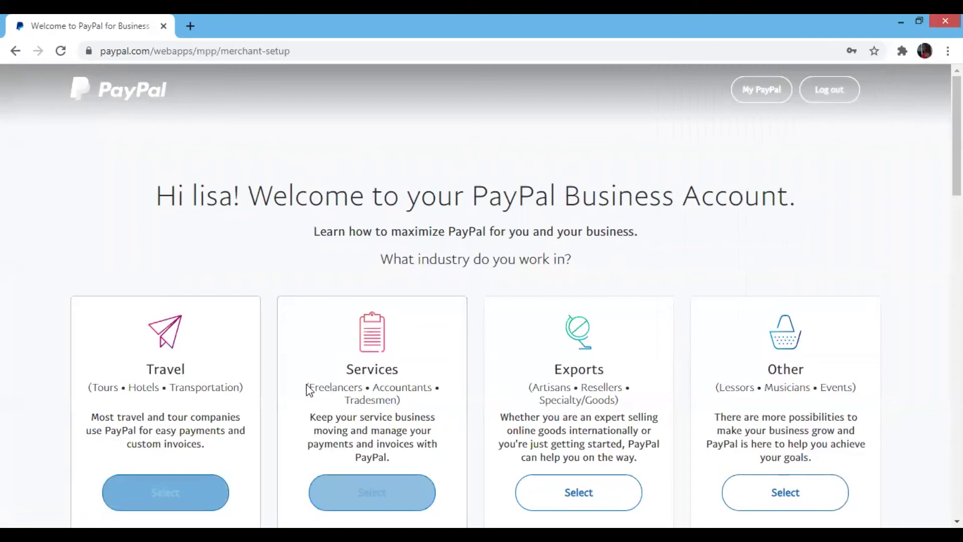
click(756, 91)
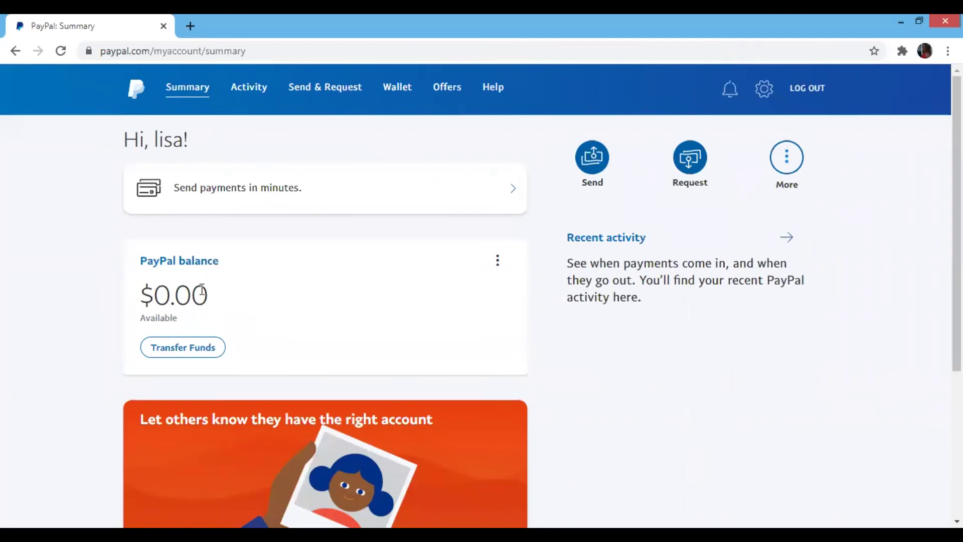
- View the Activity page, which shows no transactions for 15/06/20 to 13/09/20
click(249, 97)
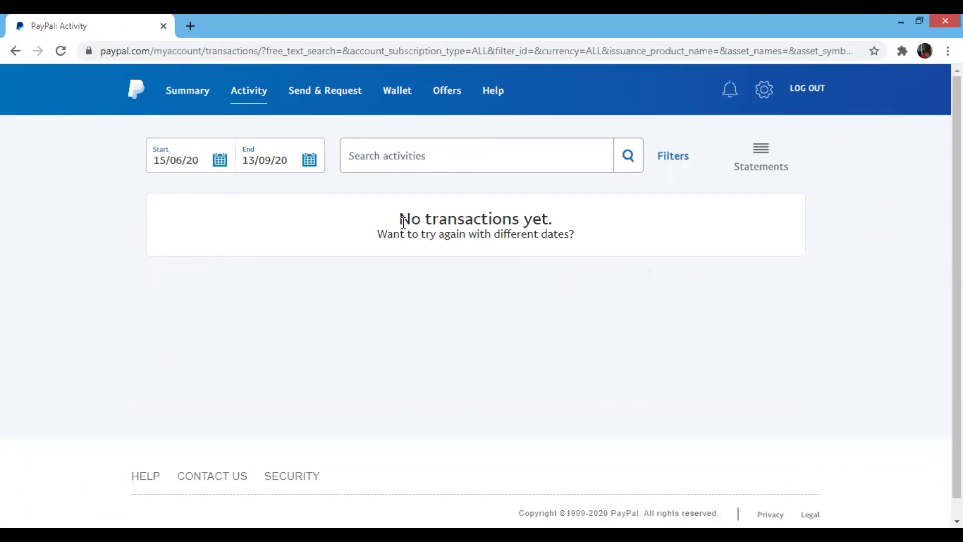
- Go to the Send Money page with its empty 'Send payment to' field
click(314, 100)
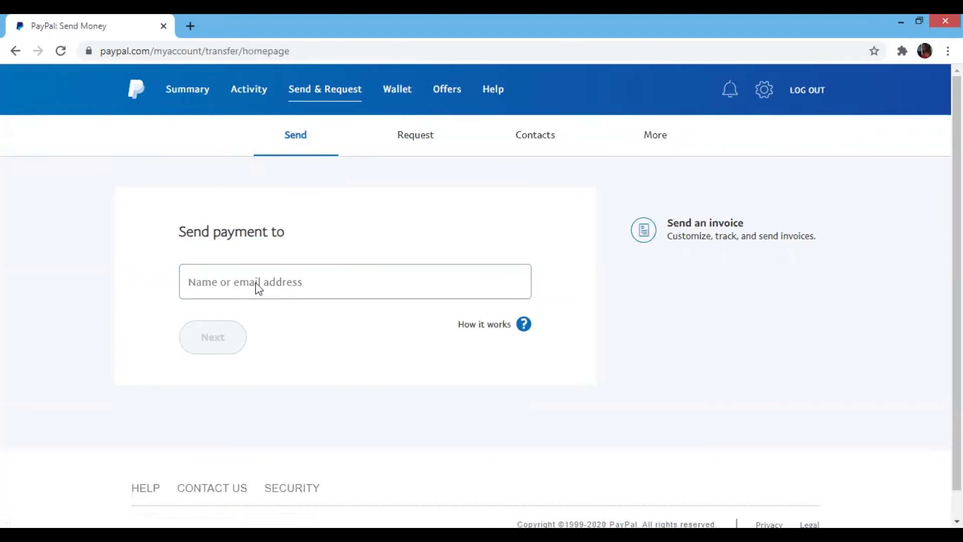
- Try the recipient field and Request view, then go to the empty Wallet showing $0.00
click(370, 280)
click(406, 273)
click(417, 139)
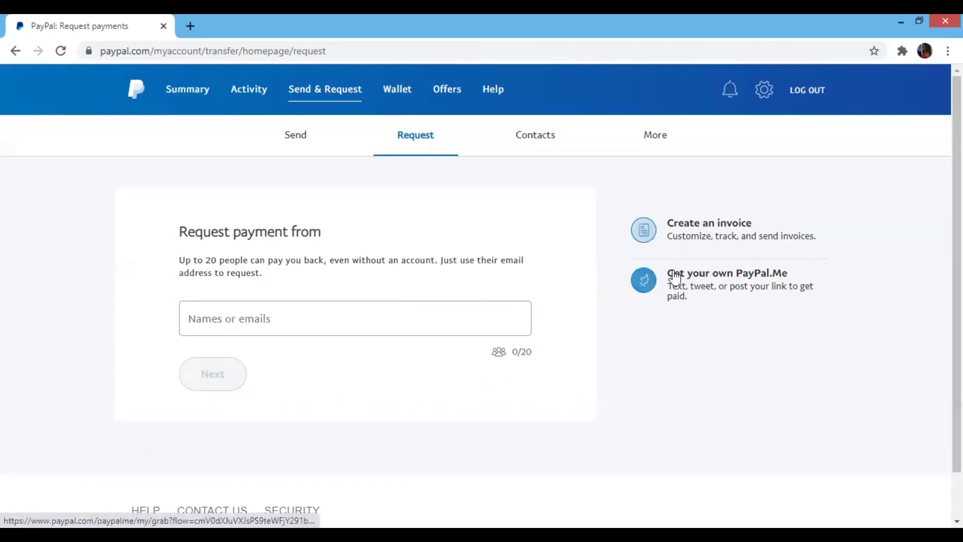
click(390, 88)
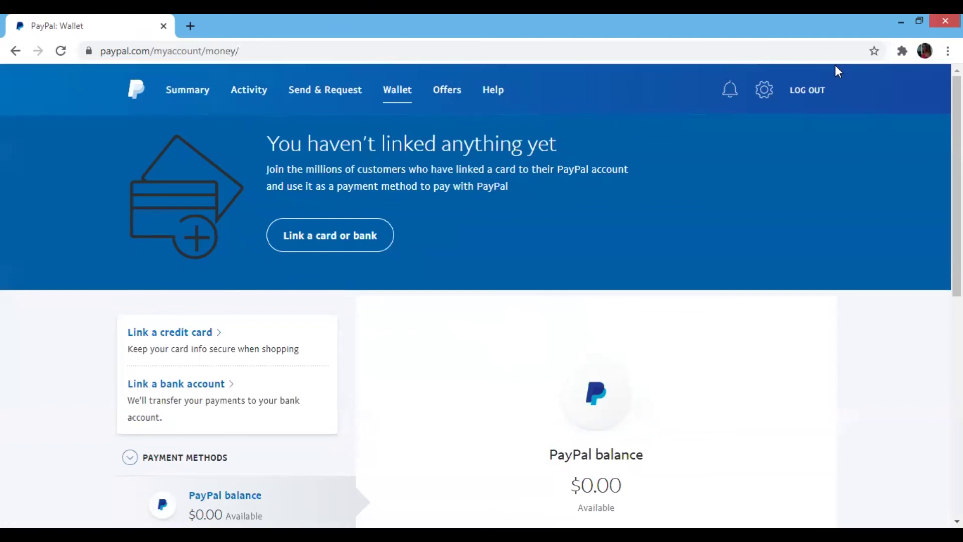
- Choose '+ Add a currency' below the PayPal balance to list available currencies
scroll(957, 201, down, 2)
scroll(957, 251, down, 1)
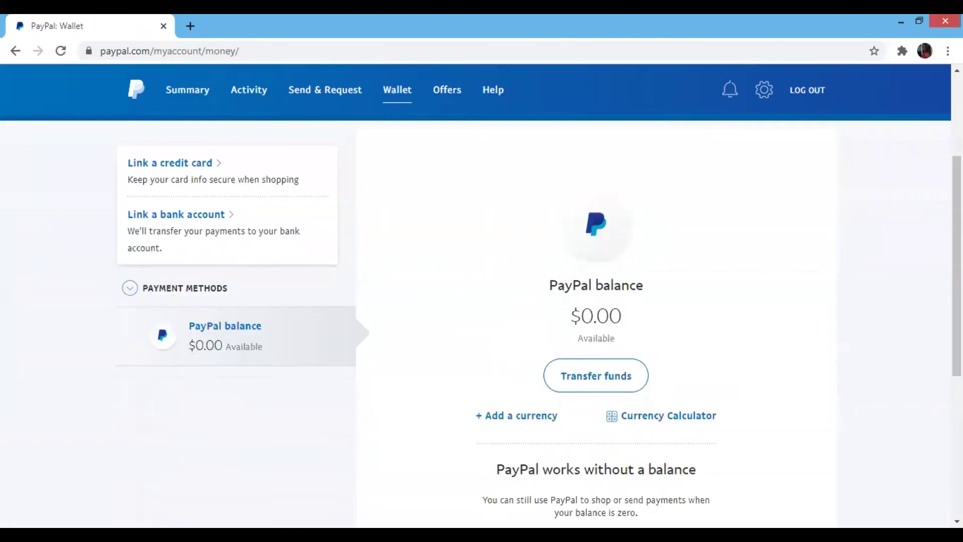
click(507, 416)
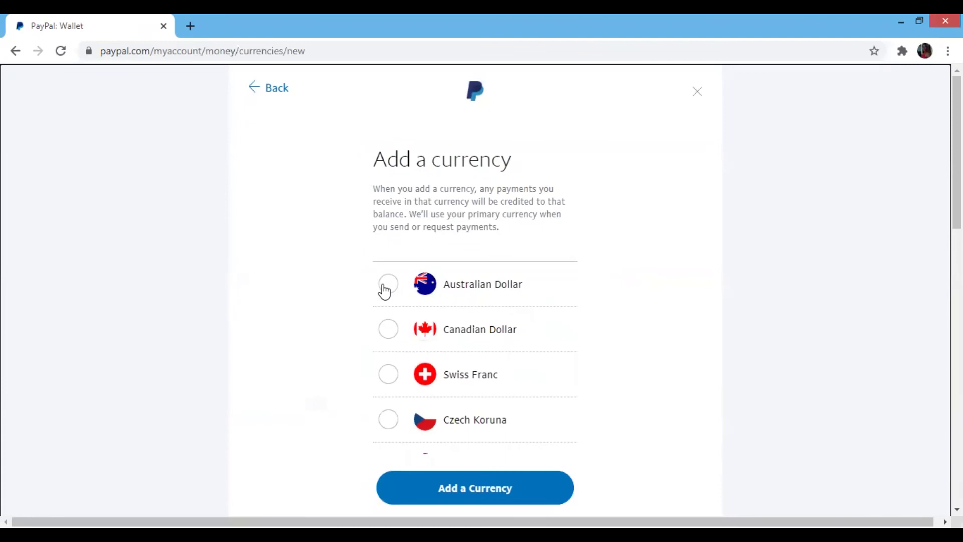
- Add Australian Dollar to the balance, giving an AUD $0.00 line under USD
click(385, 286)
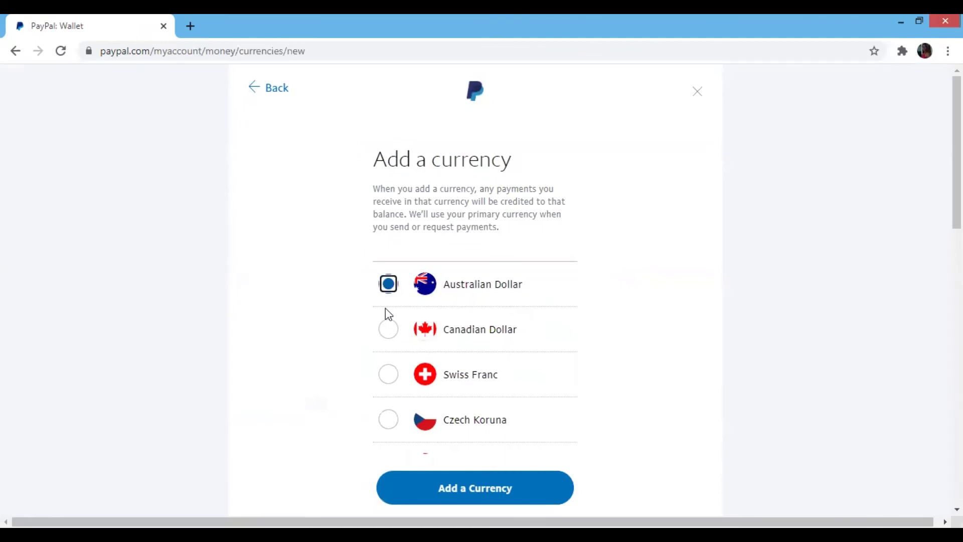
click(387, 333)
click(385, 295)
click(431, 490)
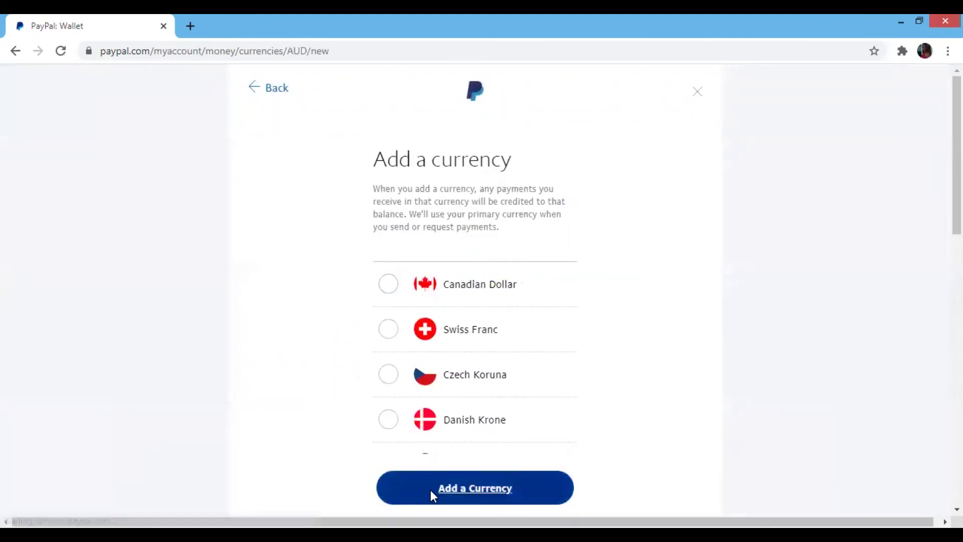
click(506, 304)
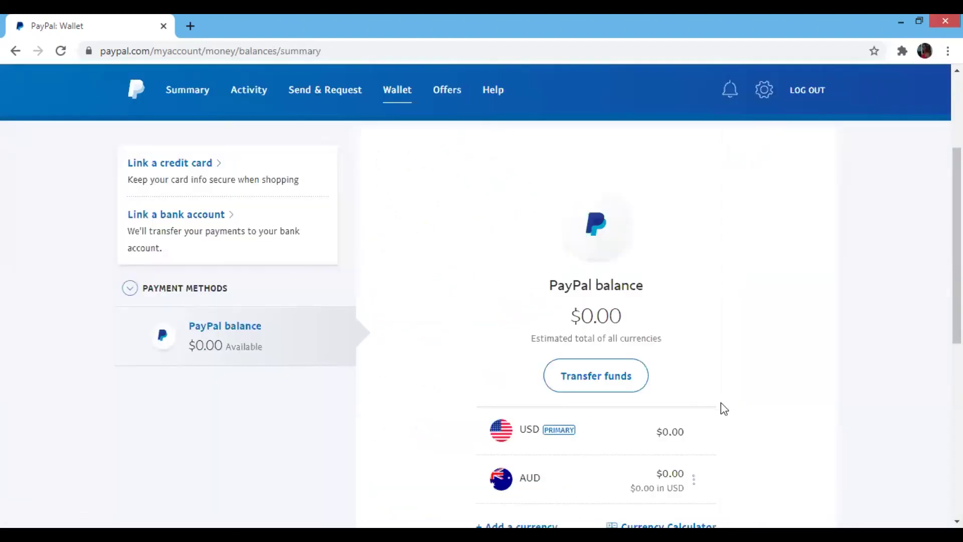
- Check the Wallet balances list AUD beside USD, then go to the Offers deals page
scroll(957, 246, down, 1)
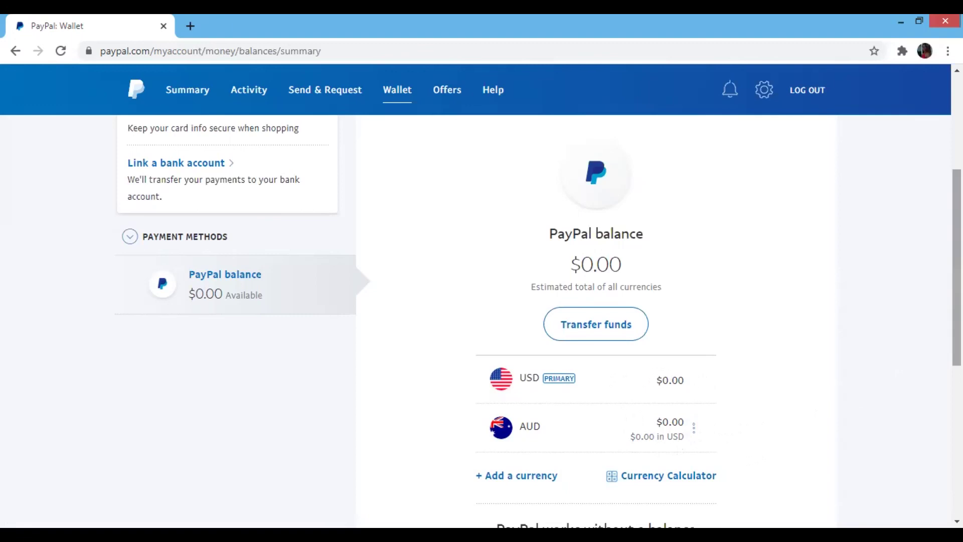
scroll(824, 376, down, 3)
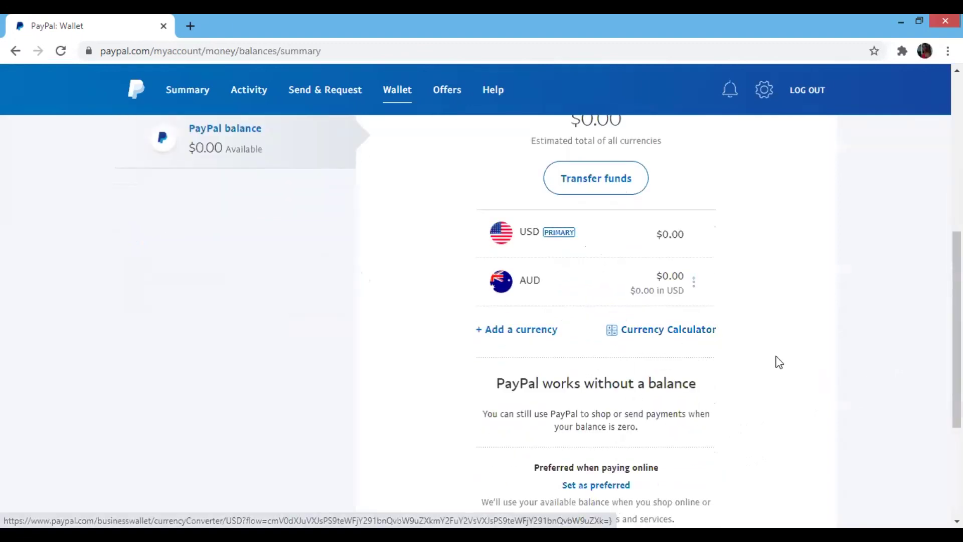
scroll(957, 329, up, 7)
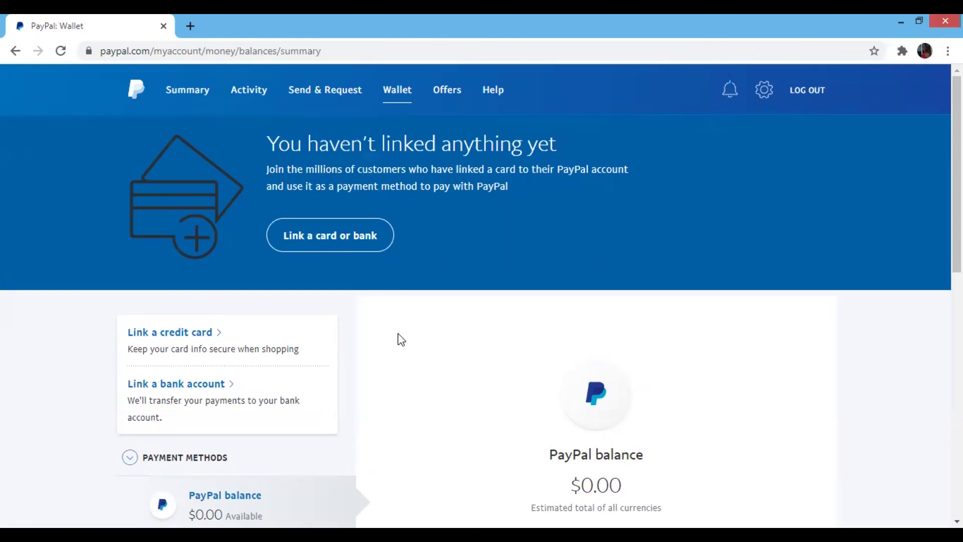
click(445, 99)
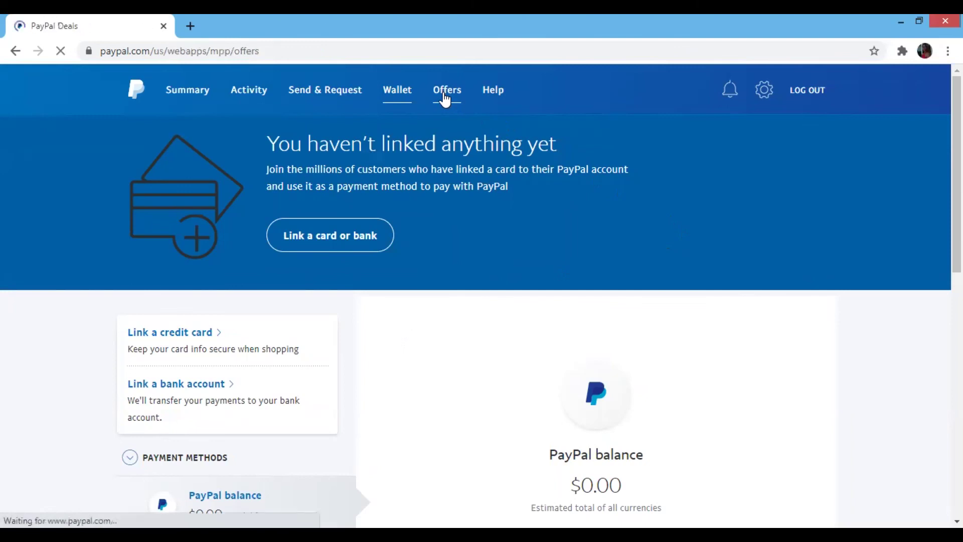